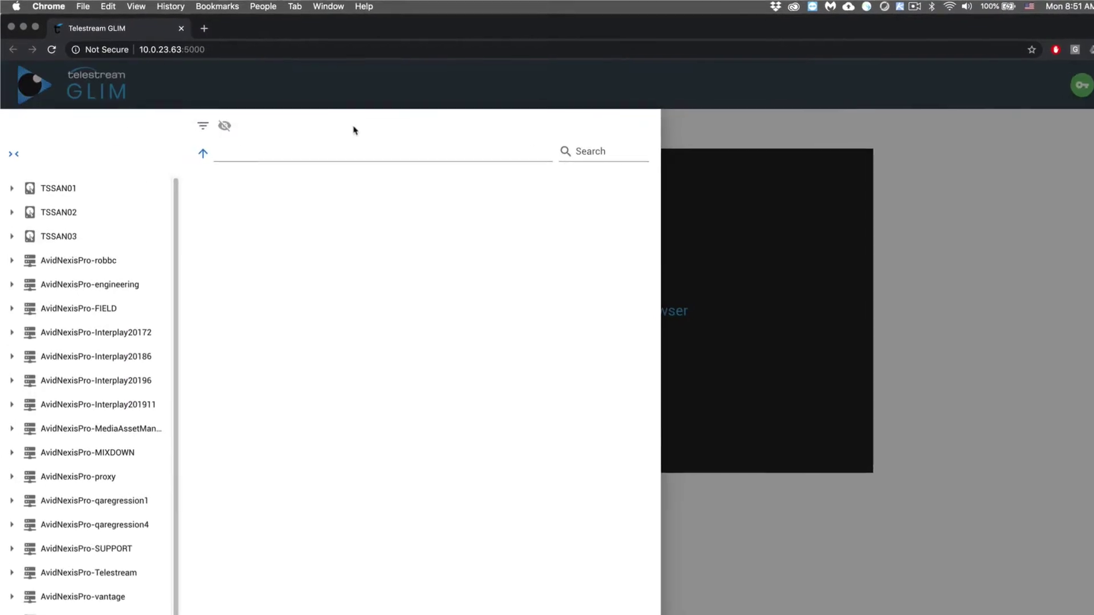
- Browse TSSAN03 to the GLIM Demo Videos folder and load FLOWER_4k.mov, replacing water.mov
click(71, 237)
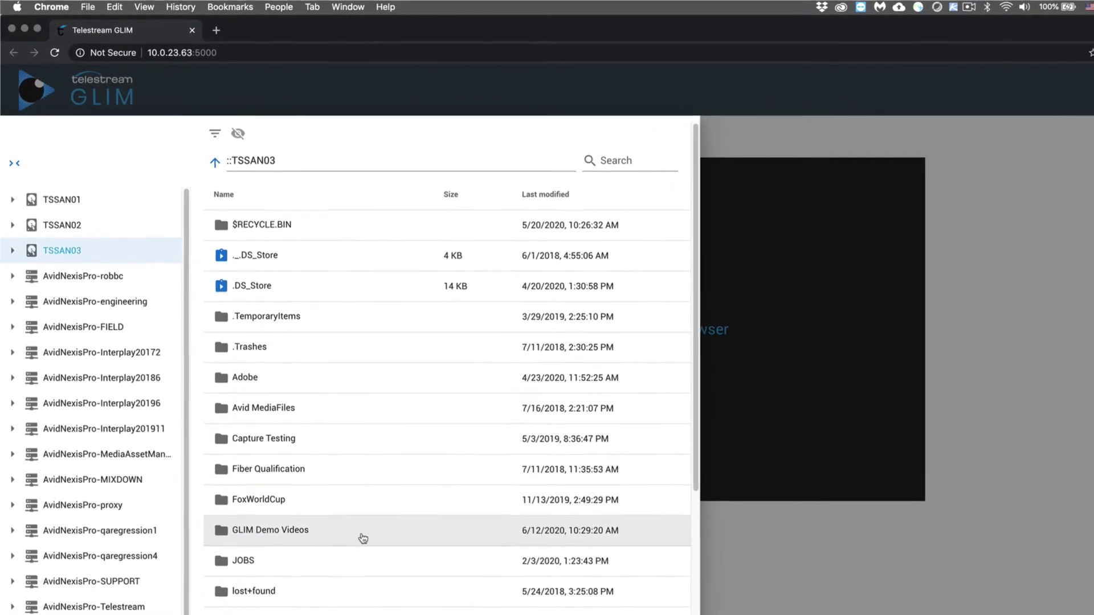
click(362, 539)
click(298, 244)
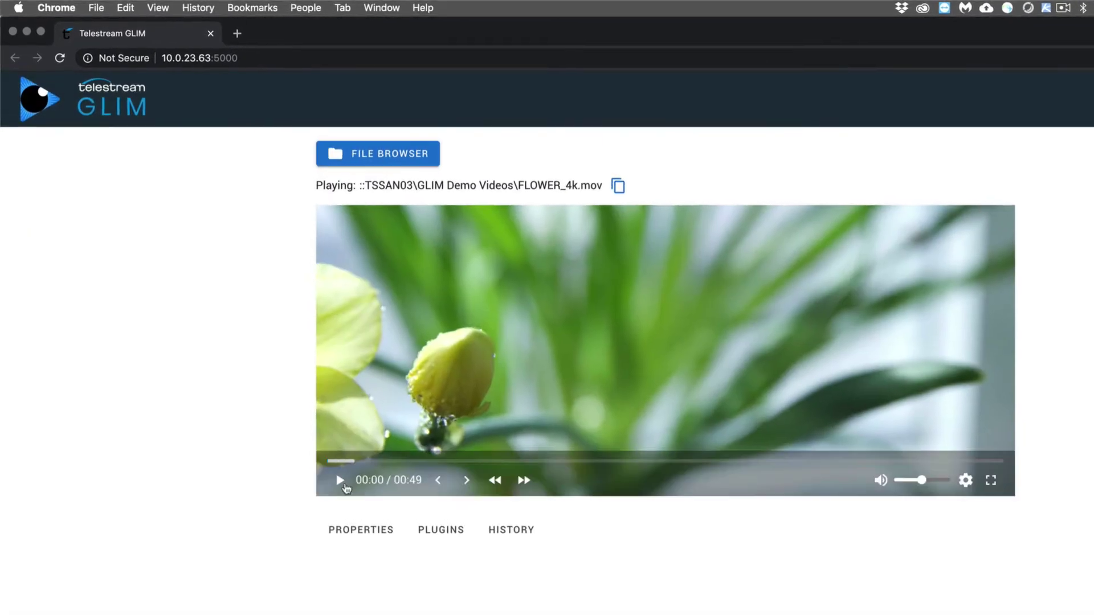
- Play FLOWER_4k.mov, pause it at 00:04, then resume playback
click(340, 482)
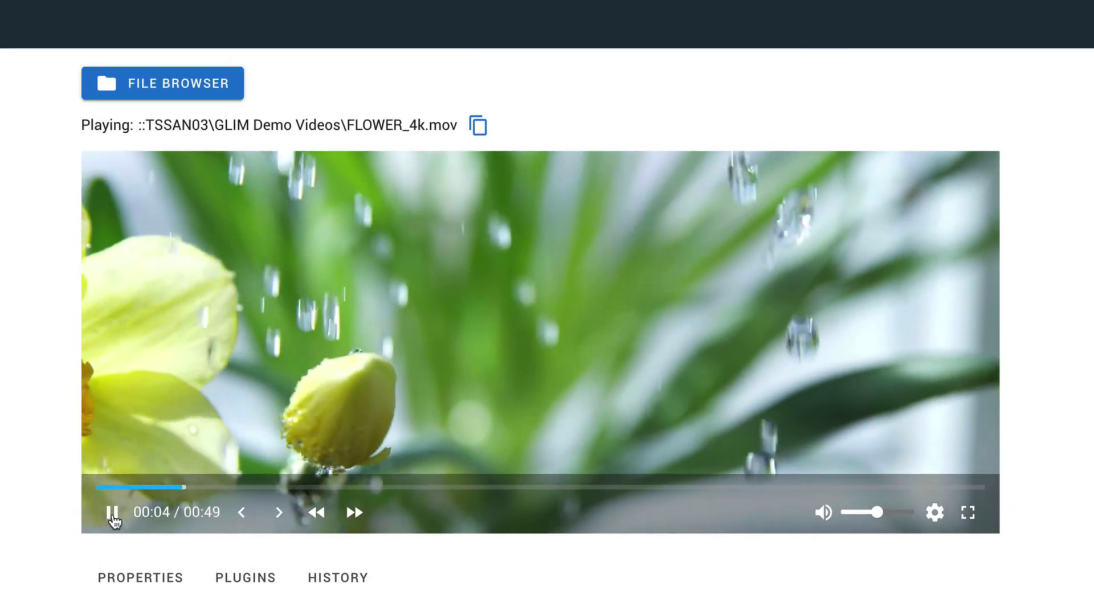
click(112, 512)
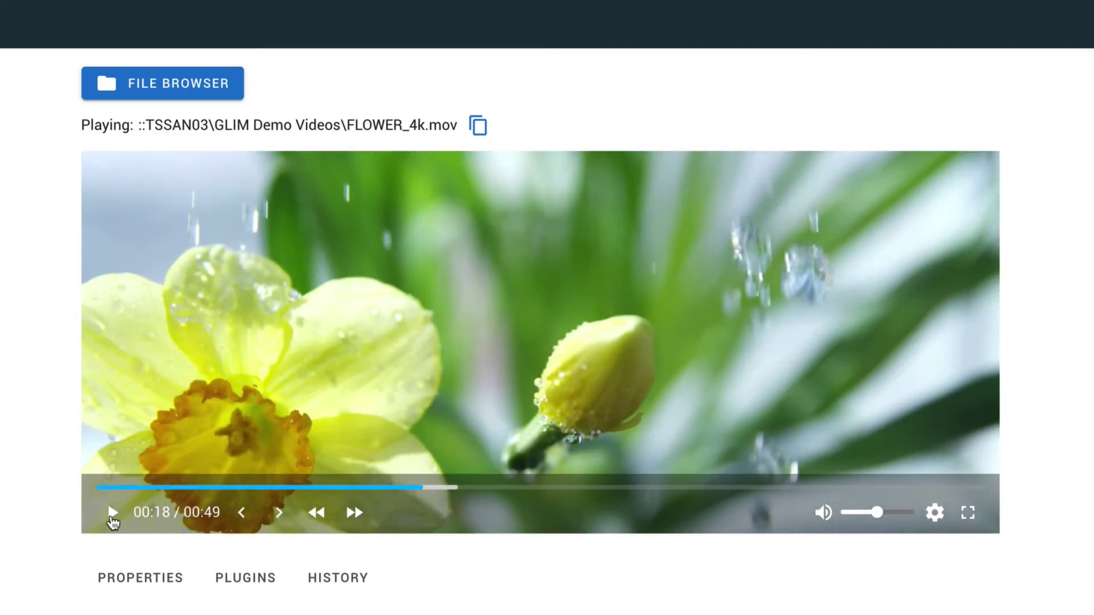
click(112, 512)
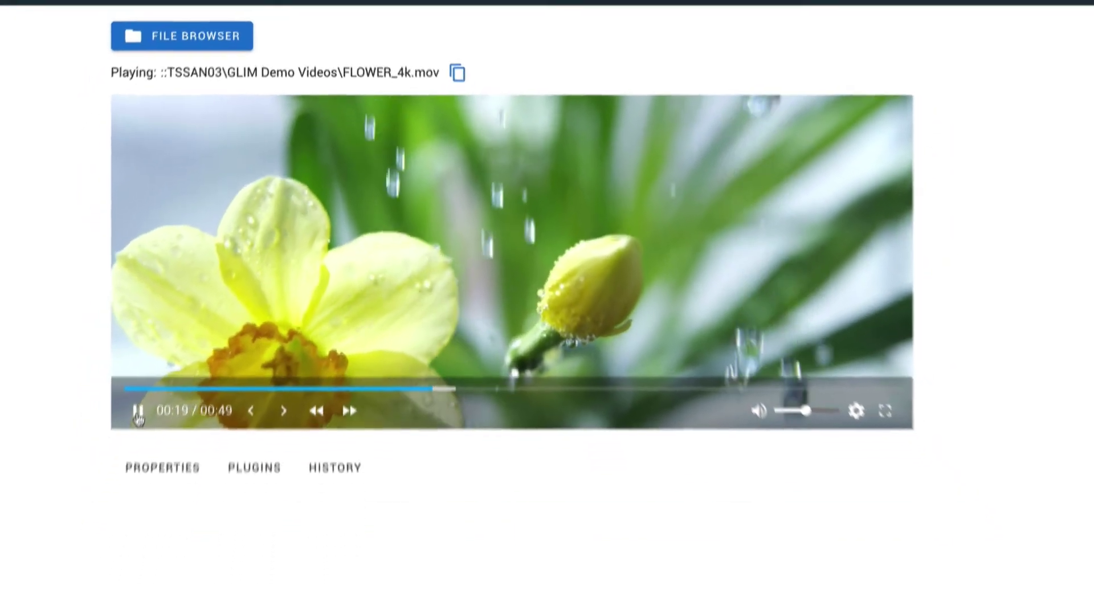
- Show FLOWER_4k.mov's video track properties, then display its plugins with Clip Link selected
click(195, 385)
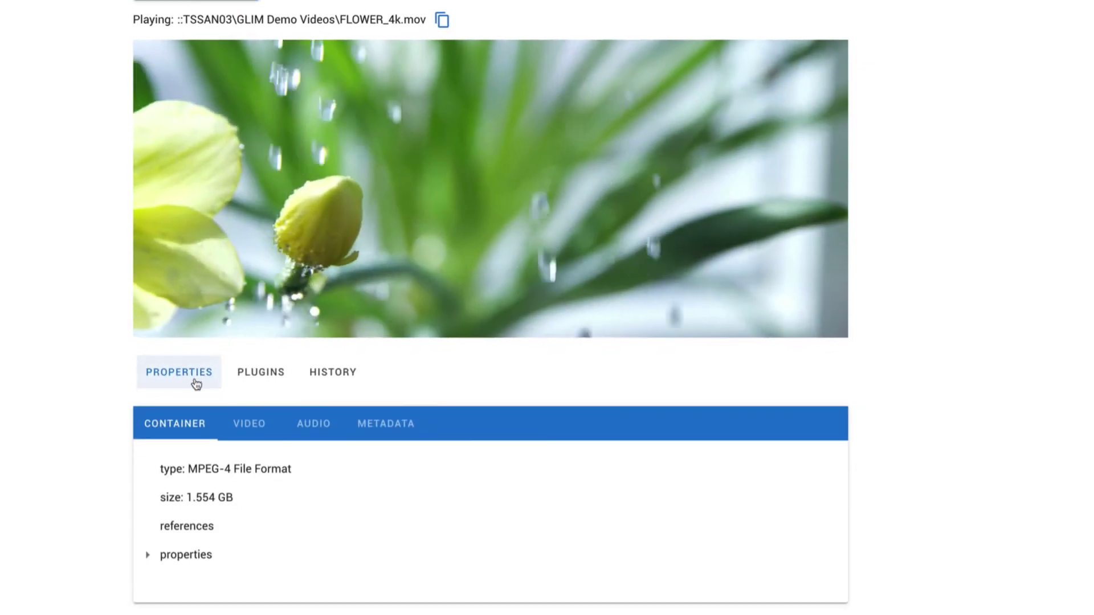
click(268, 430)
scroll(270, 430, down, 3)
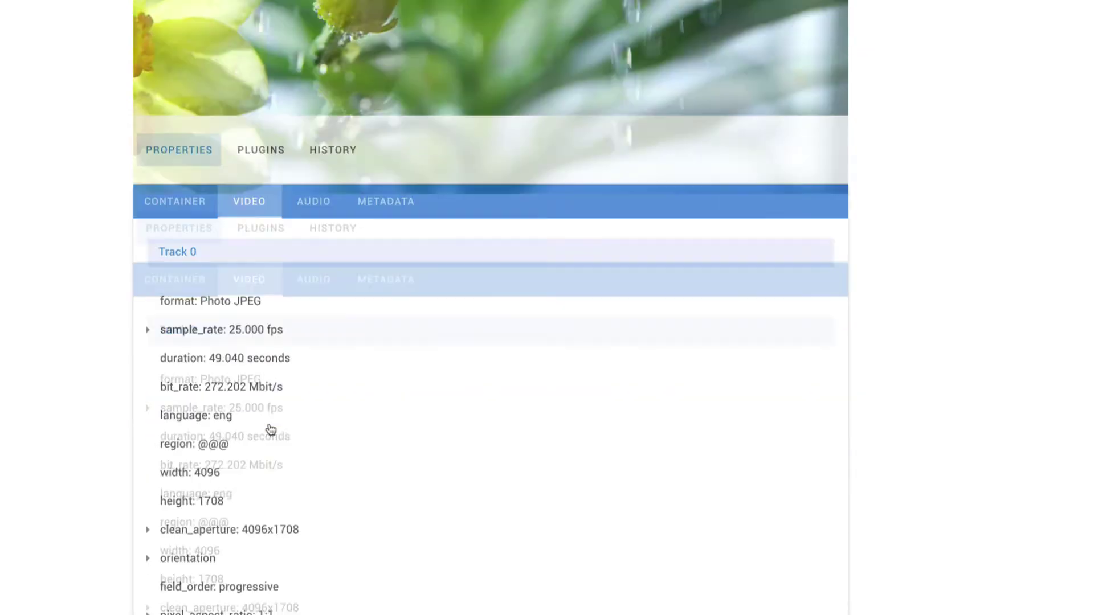
scroll(268, 422, up, 3)
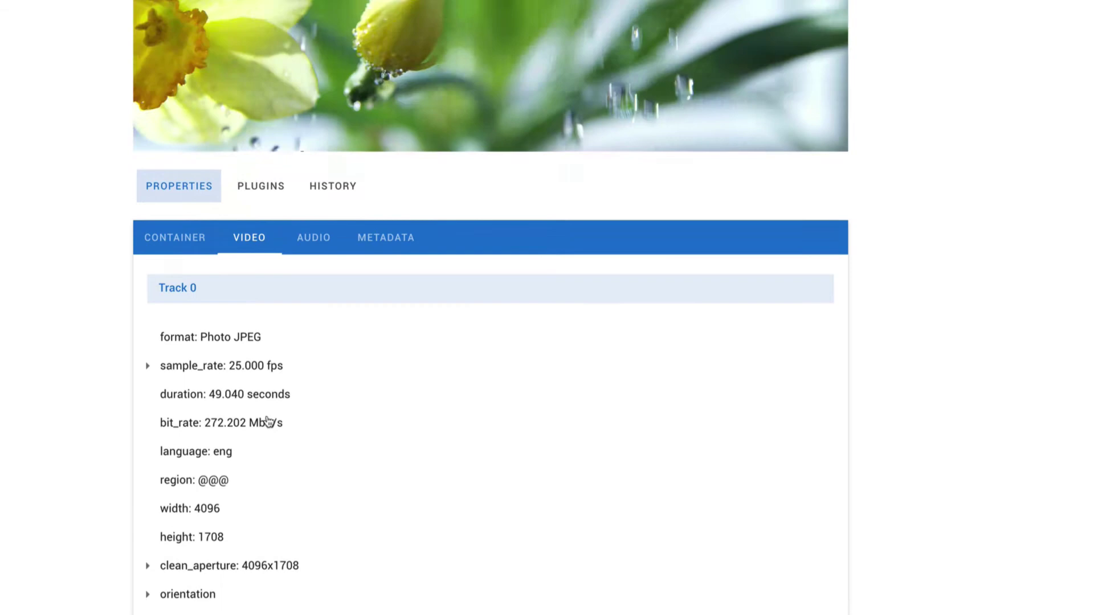
click(269, 352)
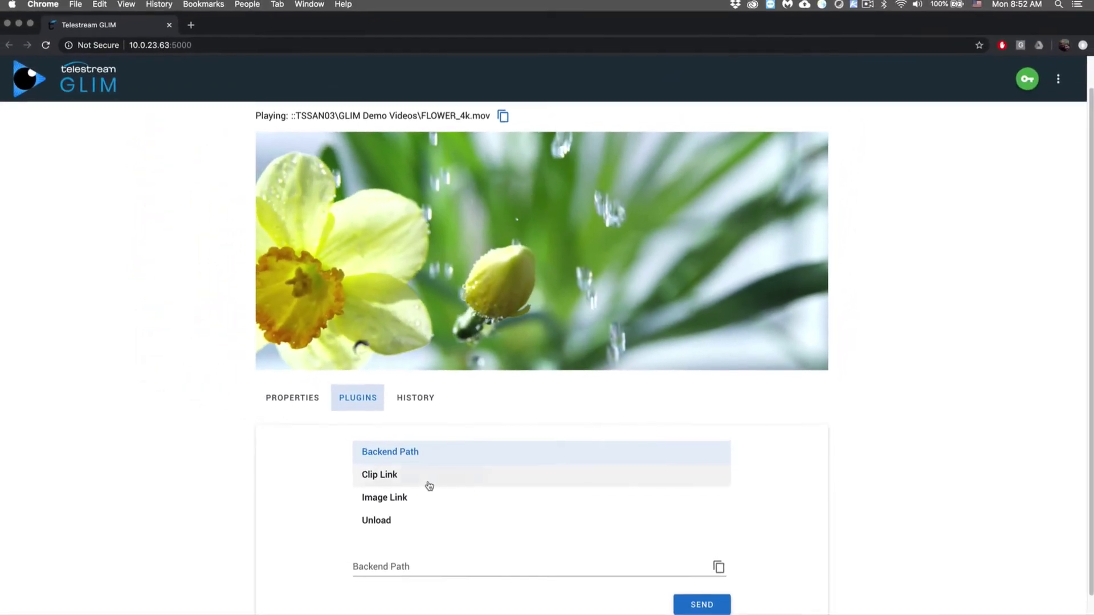
click(422, 481)
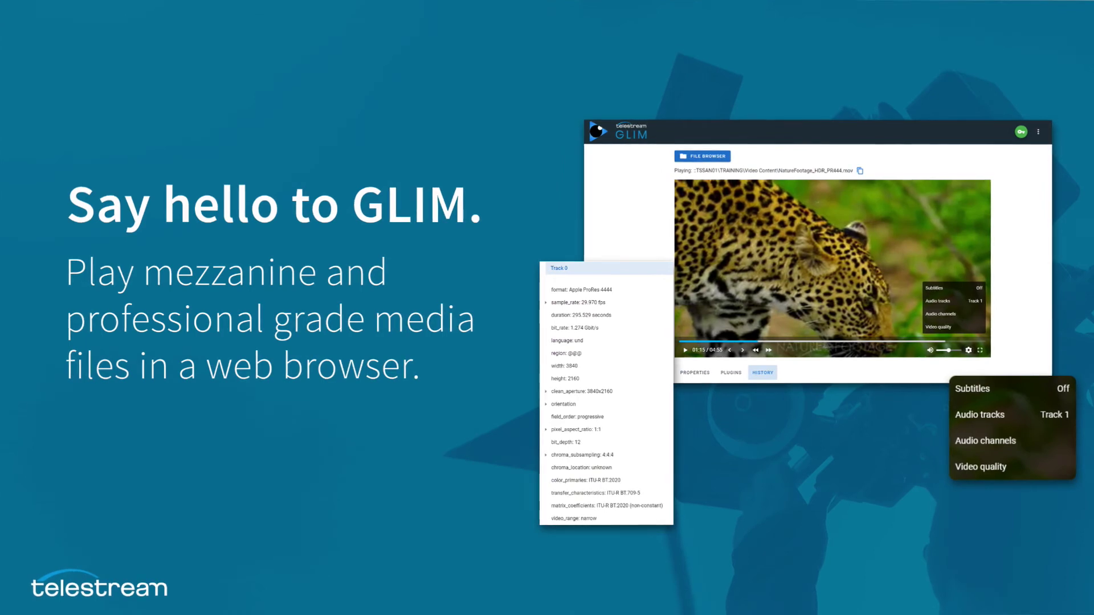